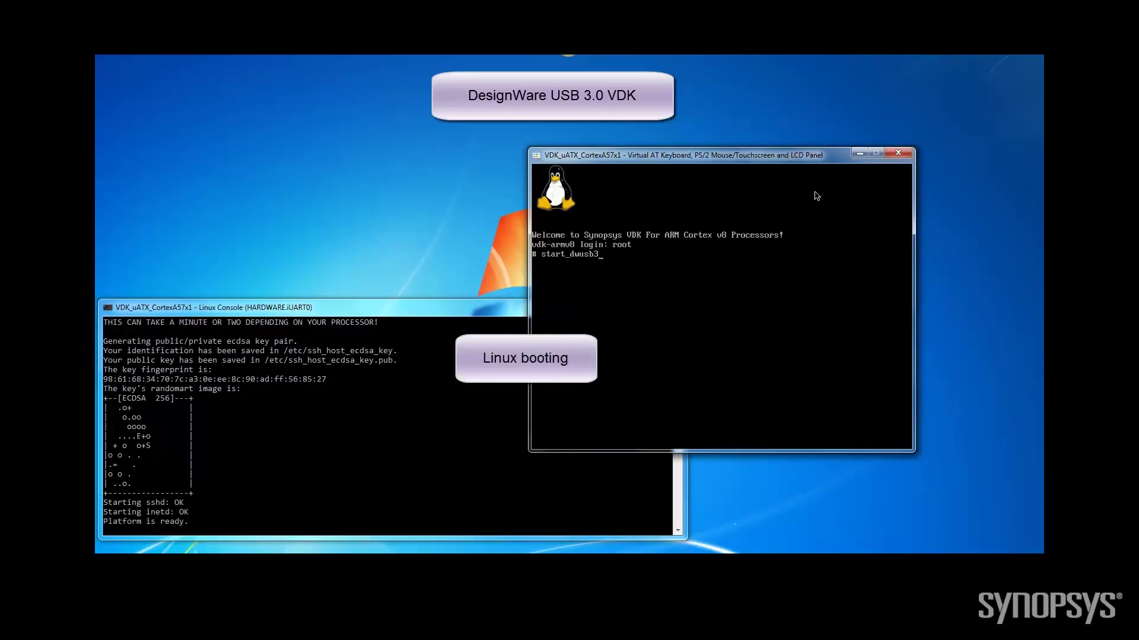
Run start_dwusb3_filestorage as root and see g_mass_storage fail to load with 'No such device'
type("filestorage")
key("Return")
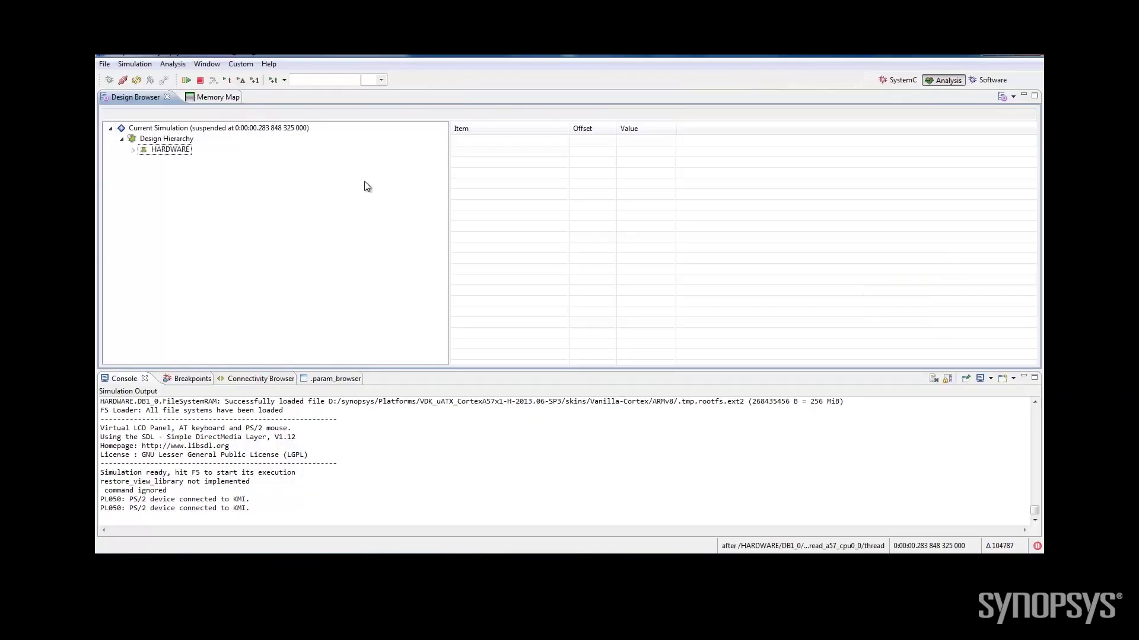
In the Design Browser, expand HARDWARE > DB2_1 and select the iDW_USB3 block
left_click(132, 149)
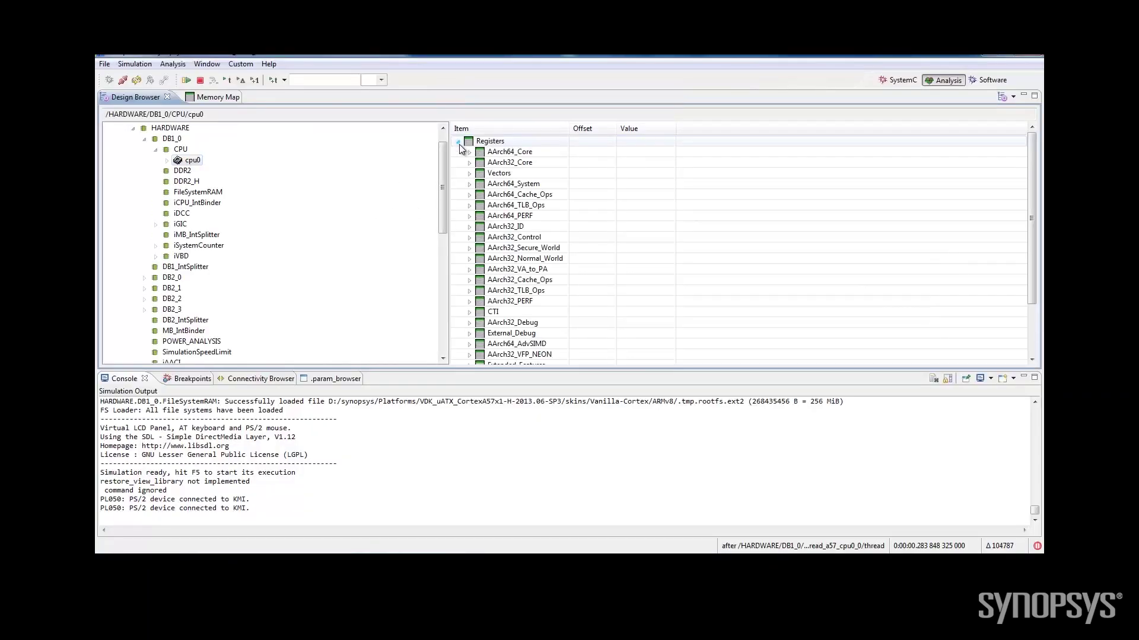
double_click(497, 153)
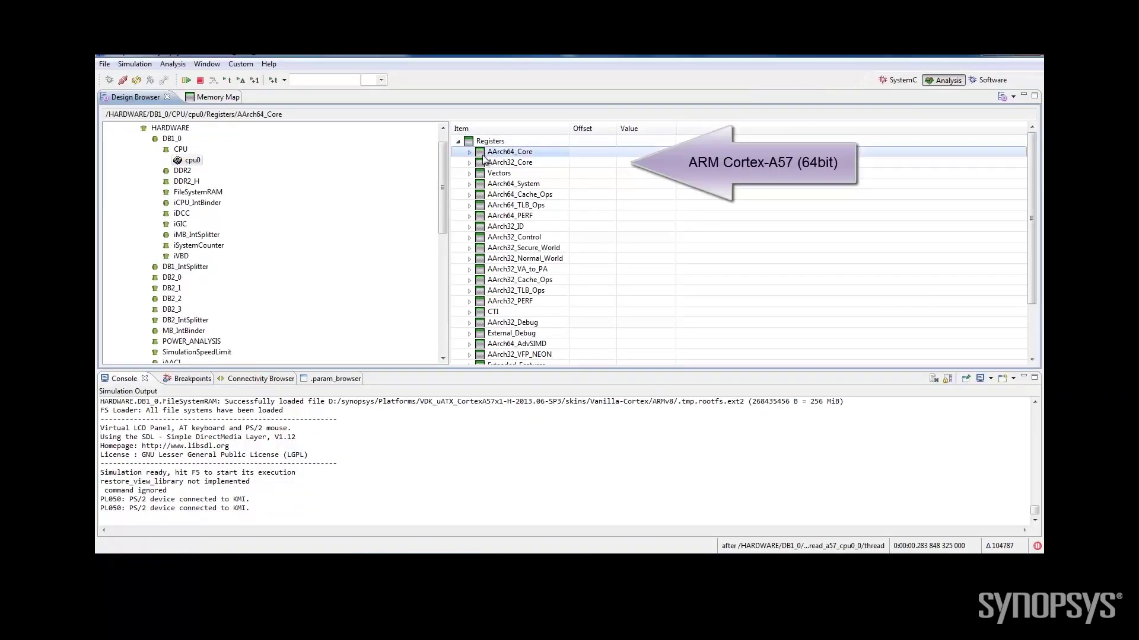
left_click(145, 288)
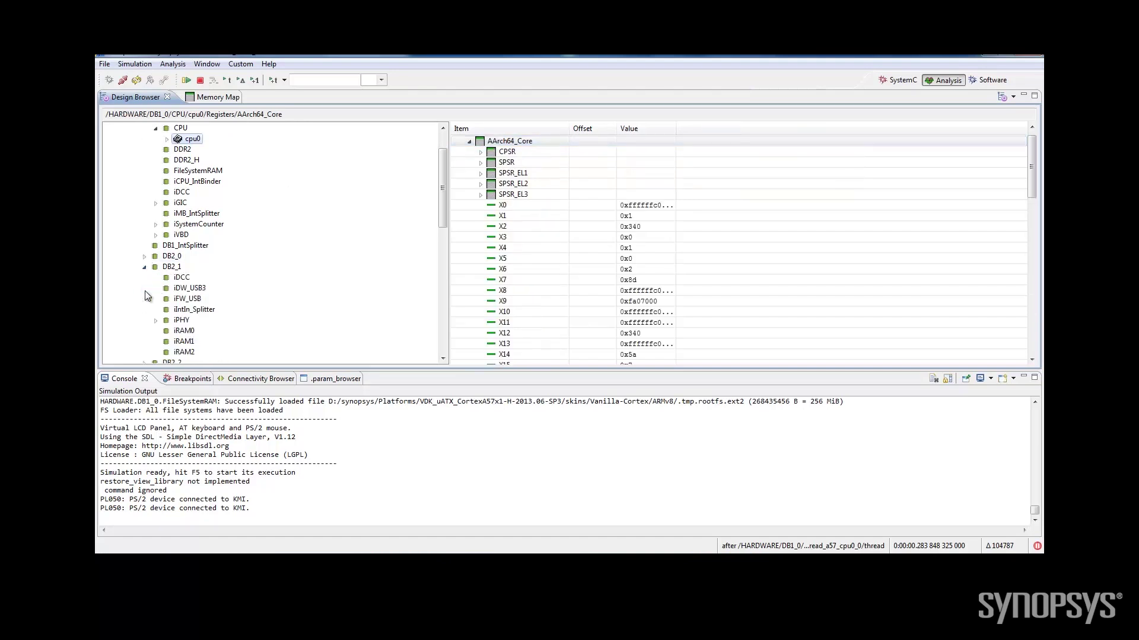
left_click(188, 289)
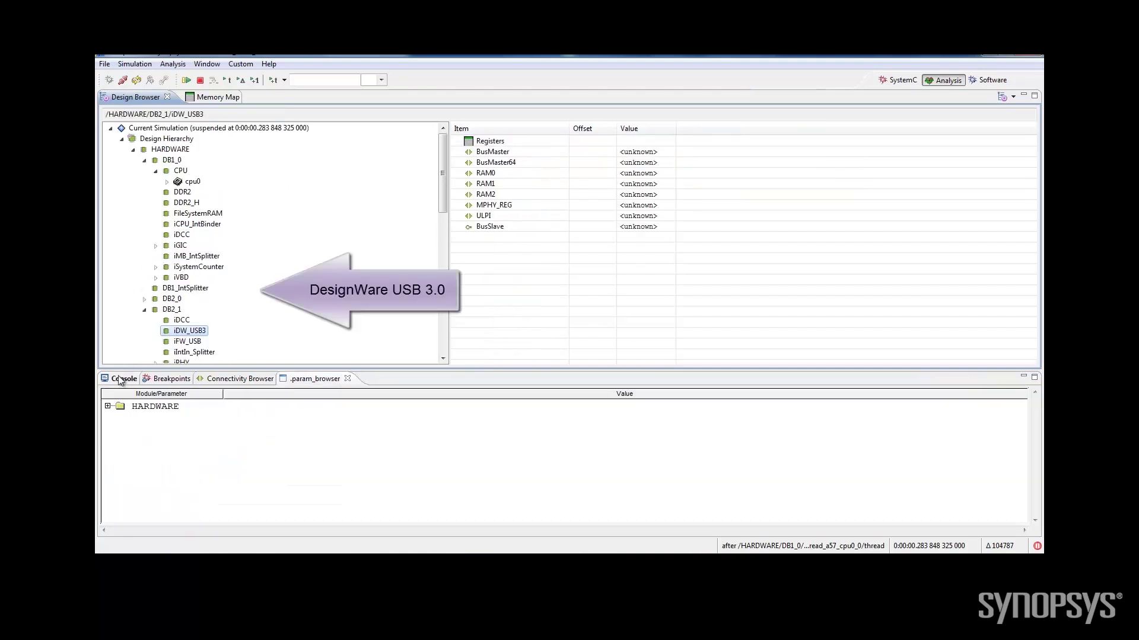
Expand the iDW_USB3 parameters and confirm Param_DWC_USB3_MODE stays at 2 (device mode)
left_click(108, 407)
left_click(120, 434)
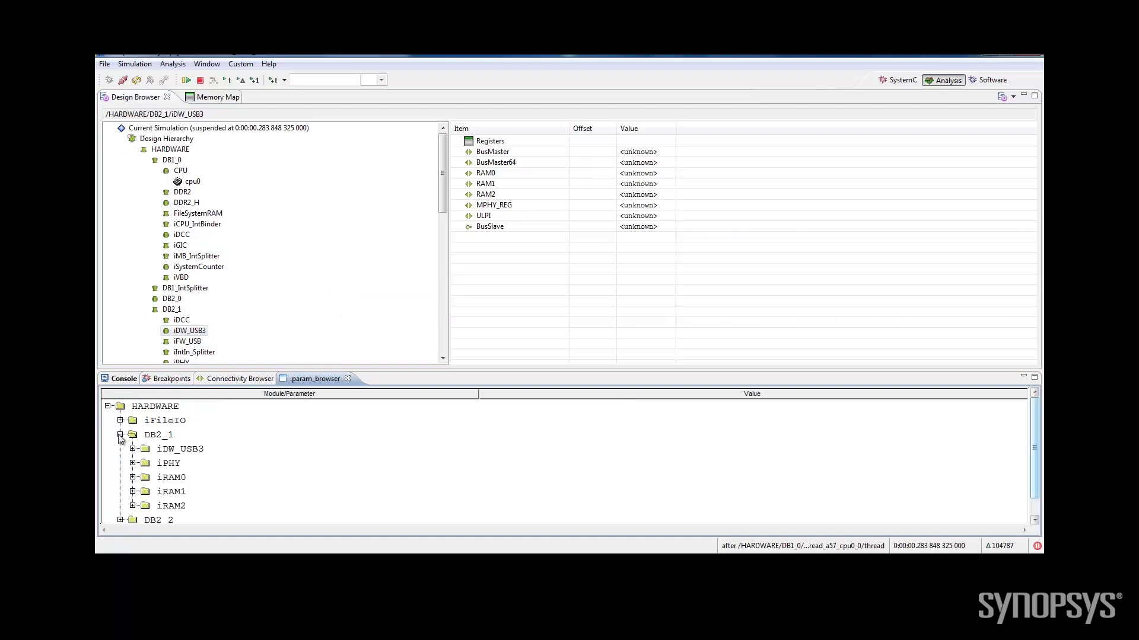
left_click(133, 449)
left_click_drag(1035, 402, 1038, 426)
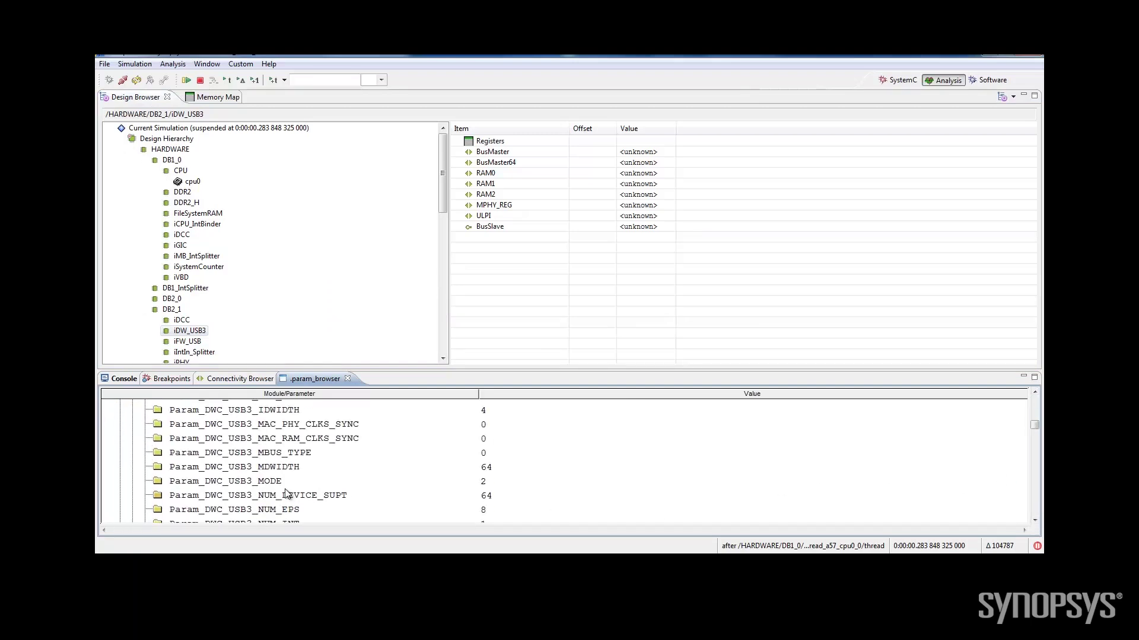
left_click(489, 481)
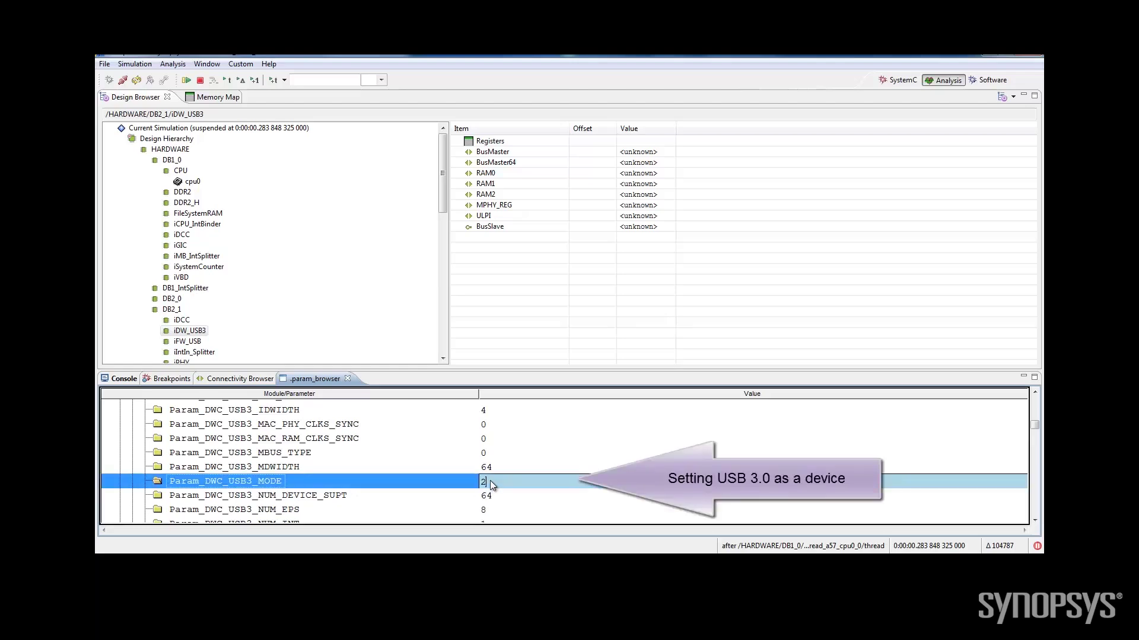
left_click(538, 485)
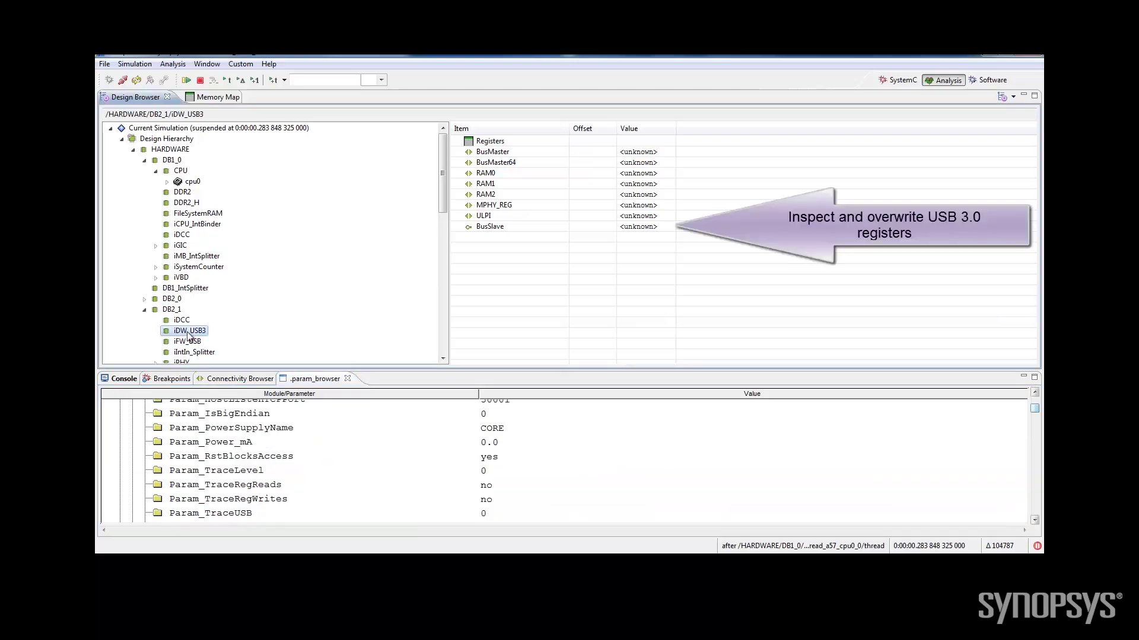
Add after_access_time breakpoints on iDW_USB3 registers GHWPARAMS0, GHWPARAMS2 and GHWPARAMS3
left_click(459, 141)
scroll(480, 210, "down", 2)
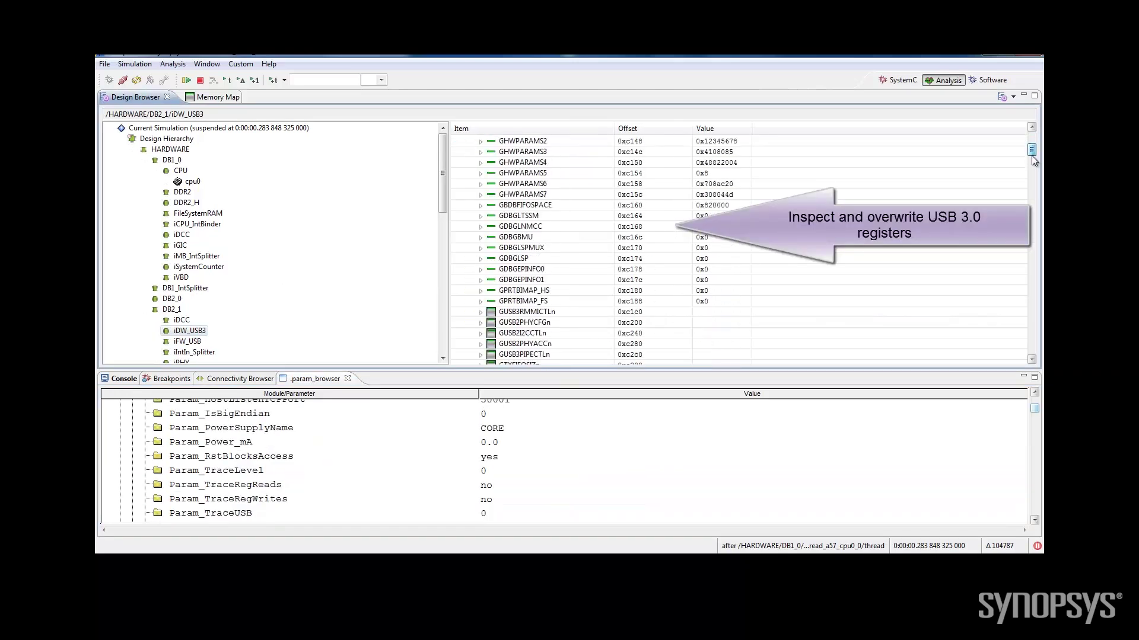
left_click(480, 206)
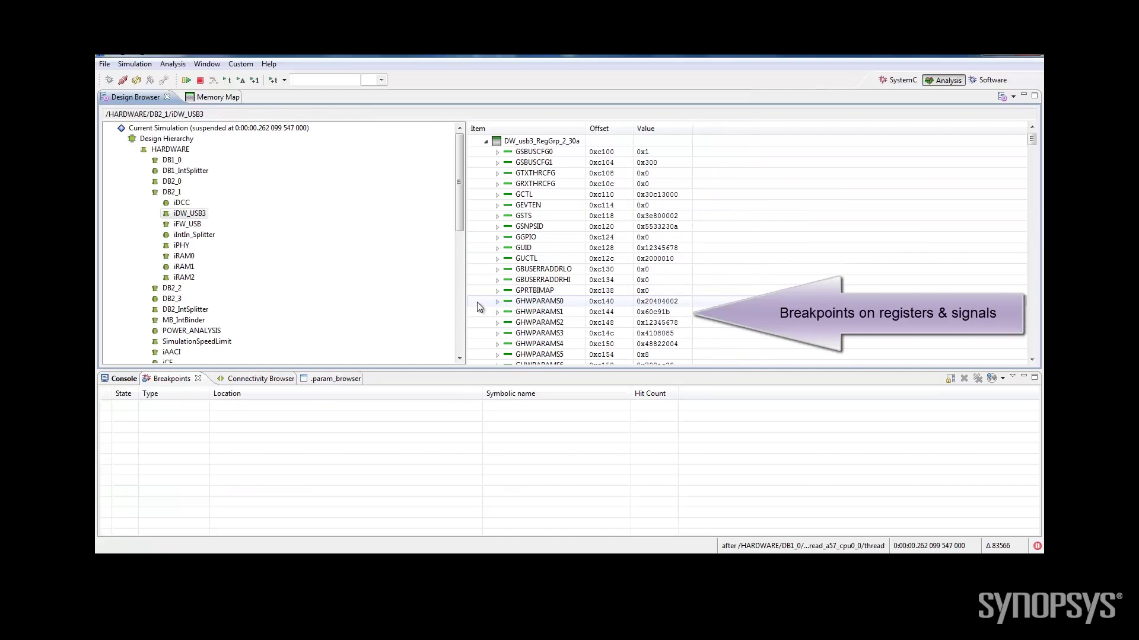
right_click(477, 303)
mouse_move(503, 311)
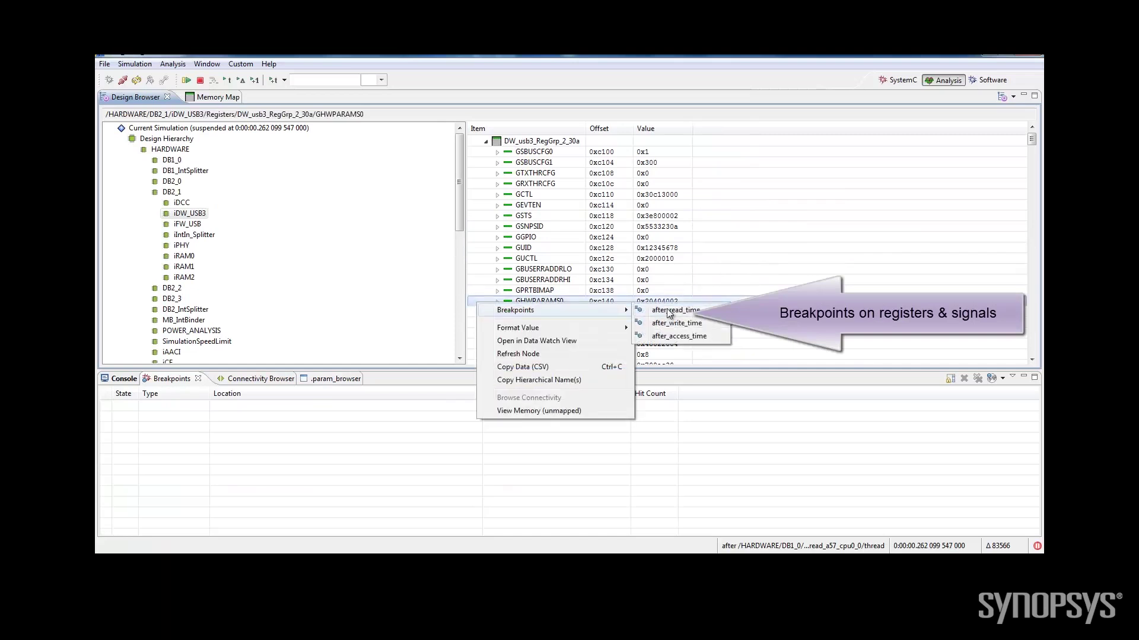
left_click(670, 336)
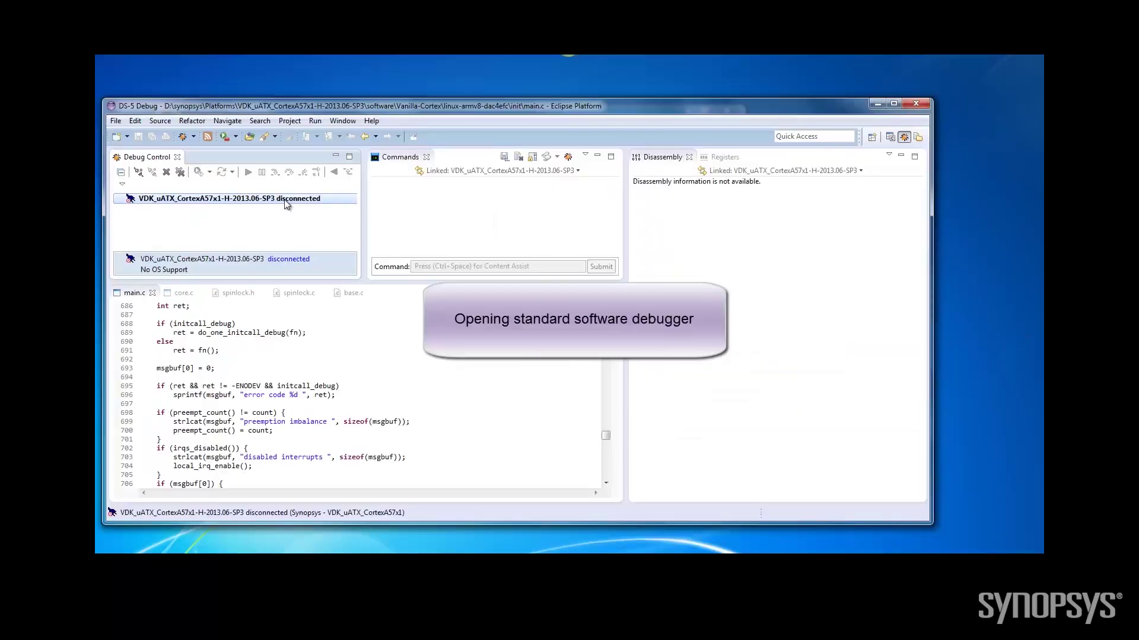
Connect DS-5 to the target and set a breakpoint in dwc3_probe at core.c line 365
right_click(287, 199)
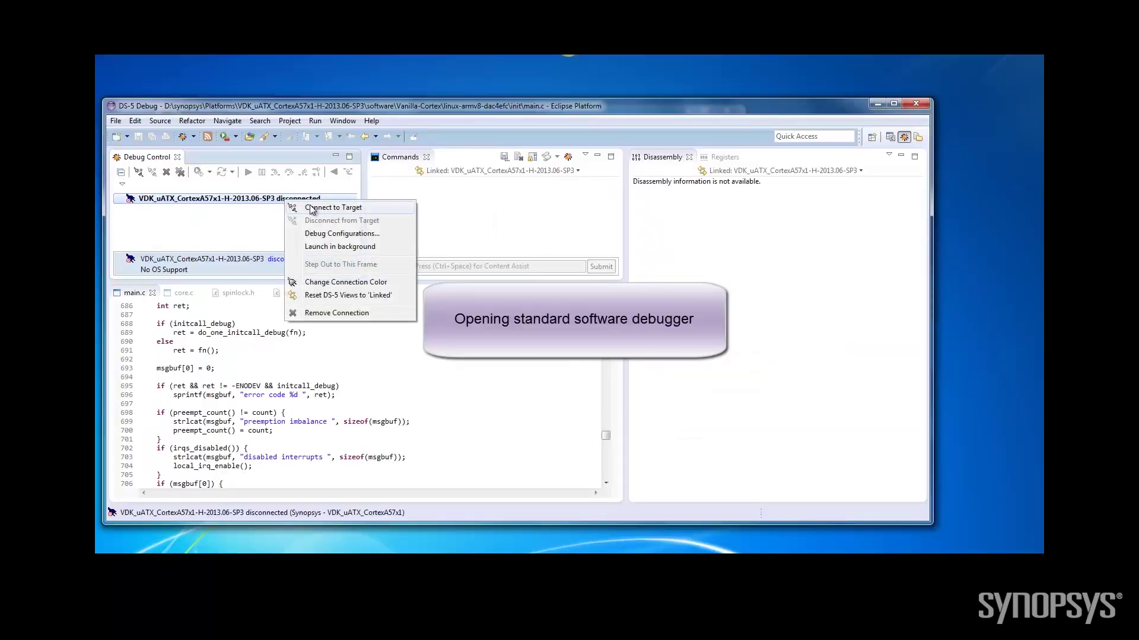
left_click(312, 207)
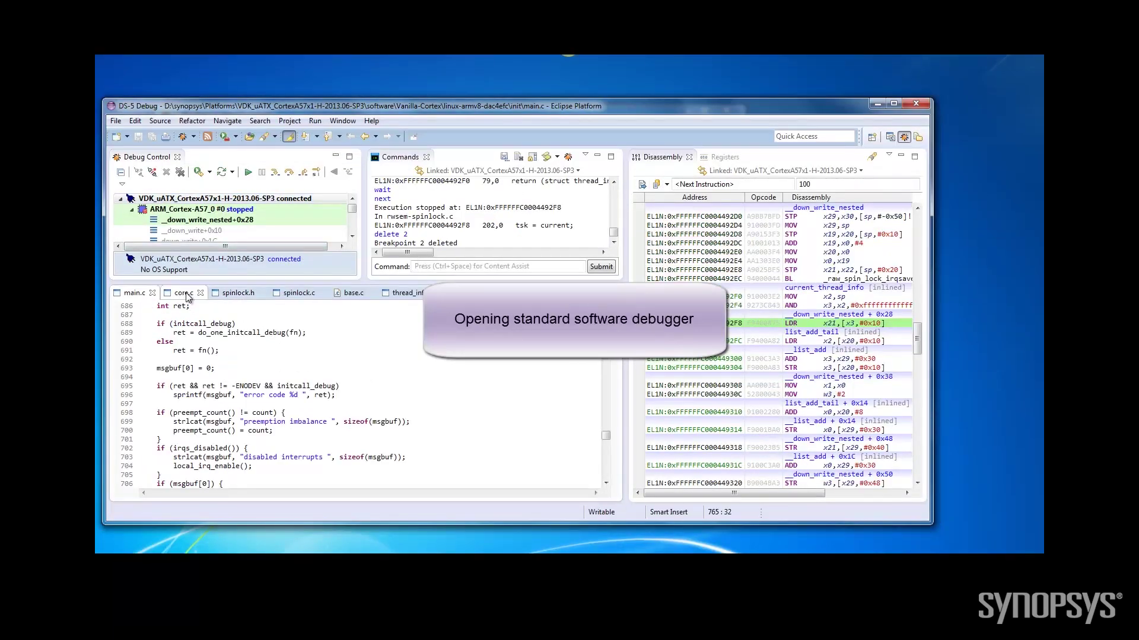
left_click(183, 293)
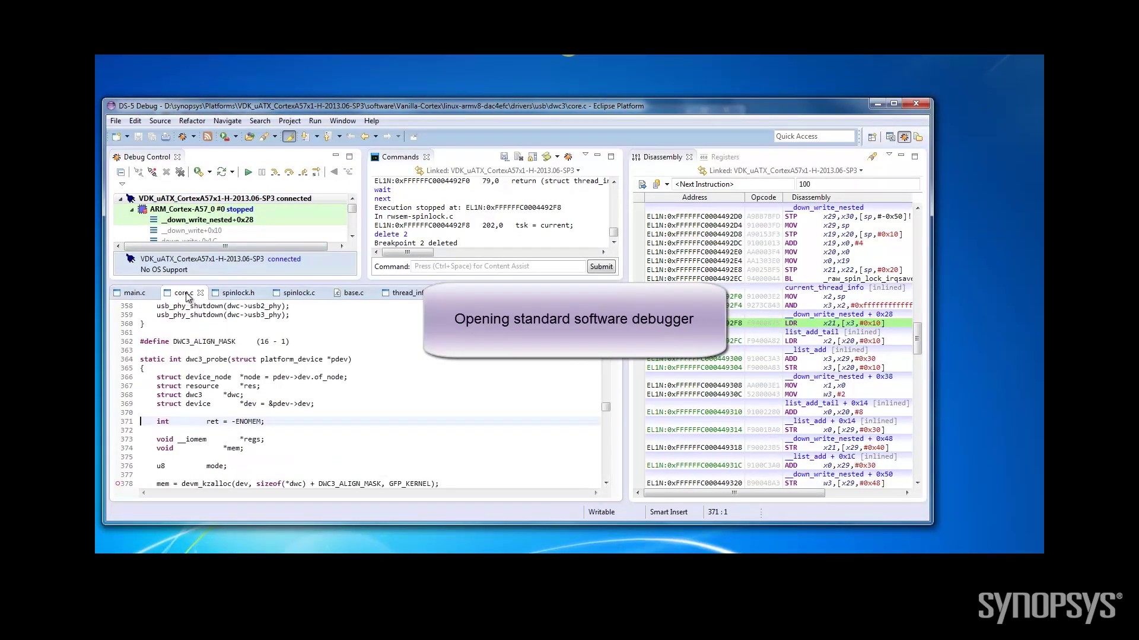
left_click_drag(186, 359, 229, 360)
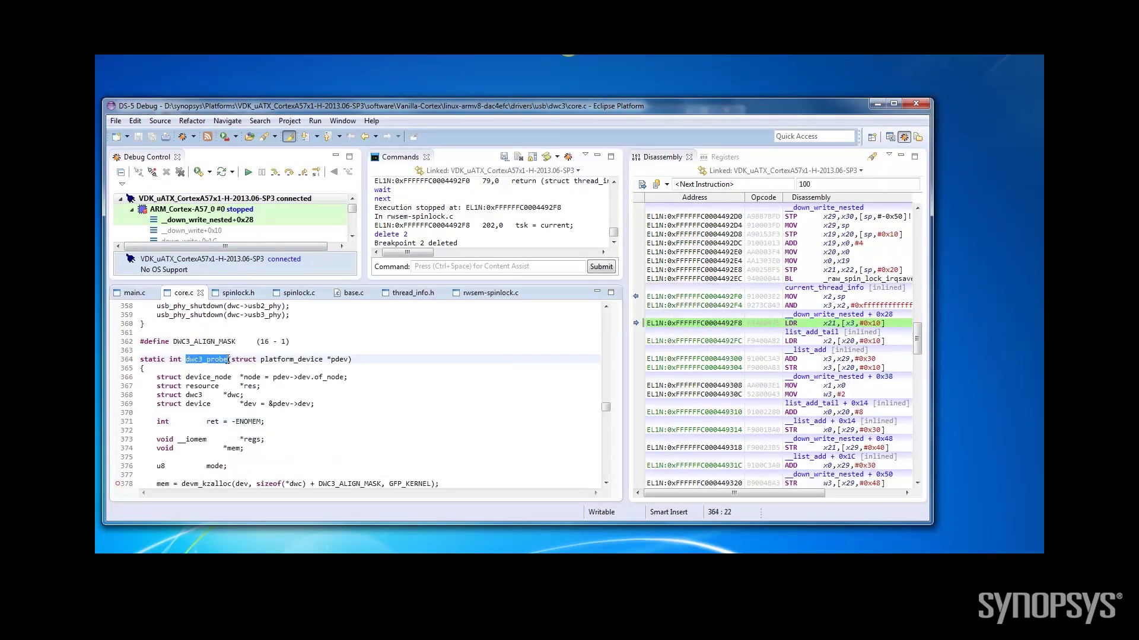
double_click(118, 368)
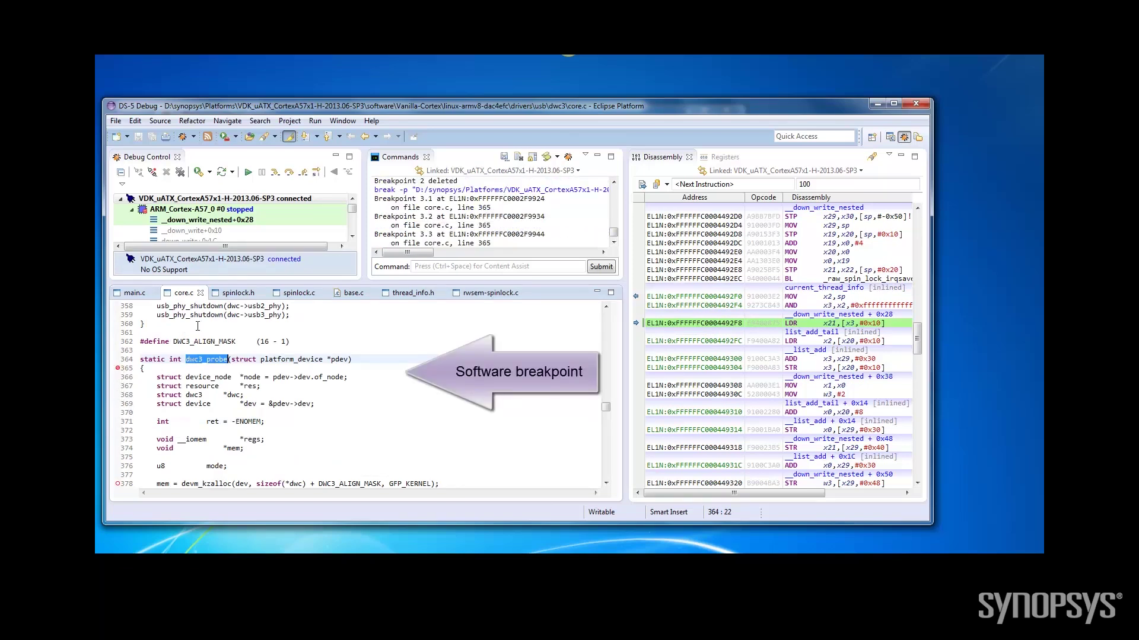
Run to the breakpoint, step over three lines, check the Cortex-A57 core registers, then resume
left_click(249, 173)
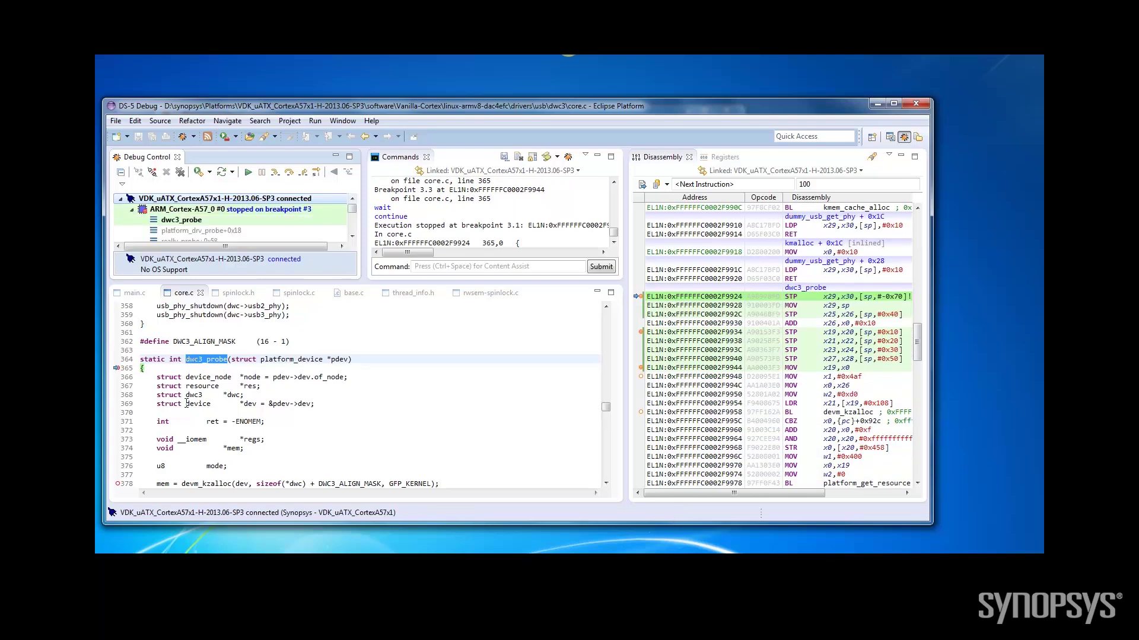
left_click(290, 176)
left_click(290, 175)
left_click(290, 175)
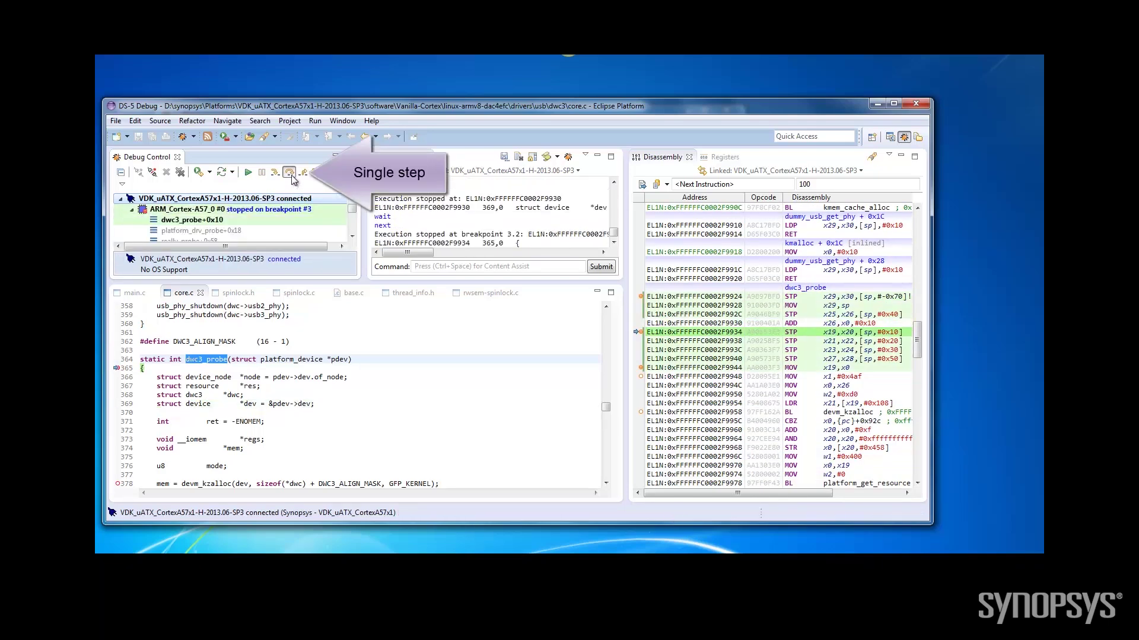
left_click(723, 157)
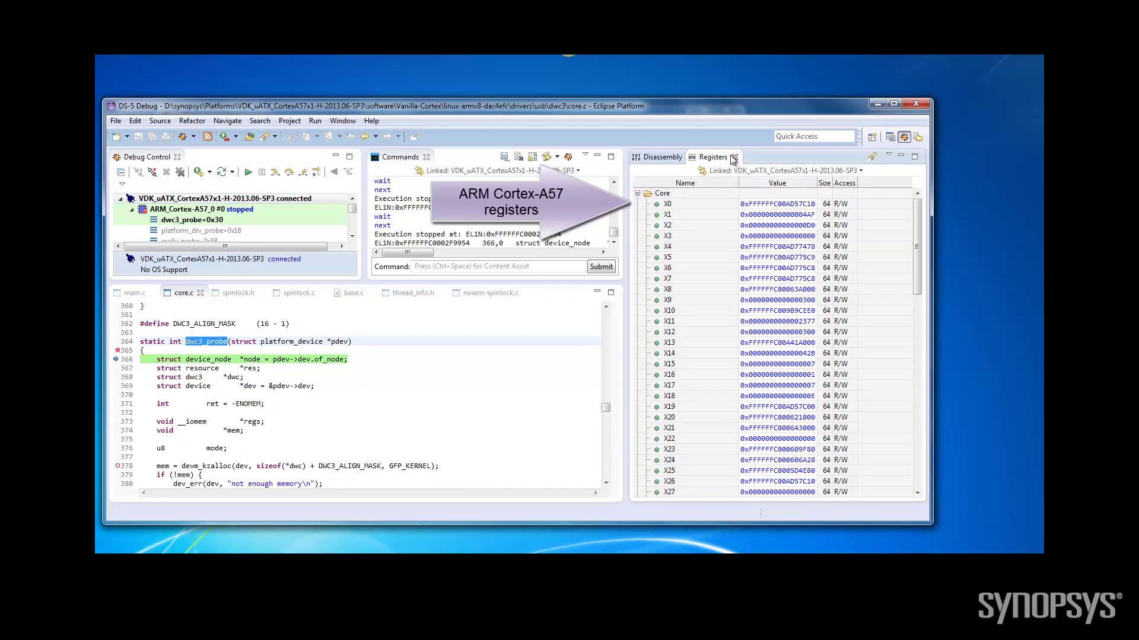
left_click_drag(918, 272, 923, 361)
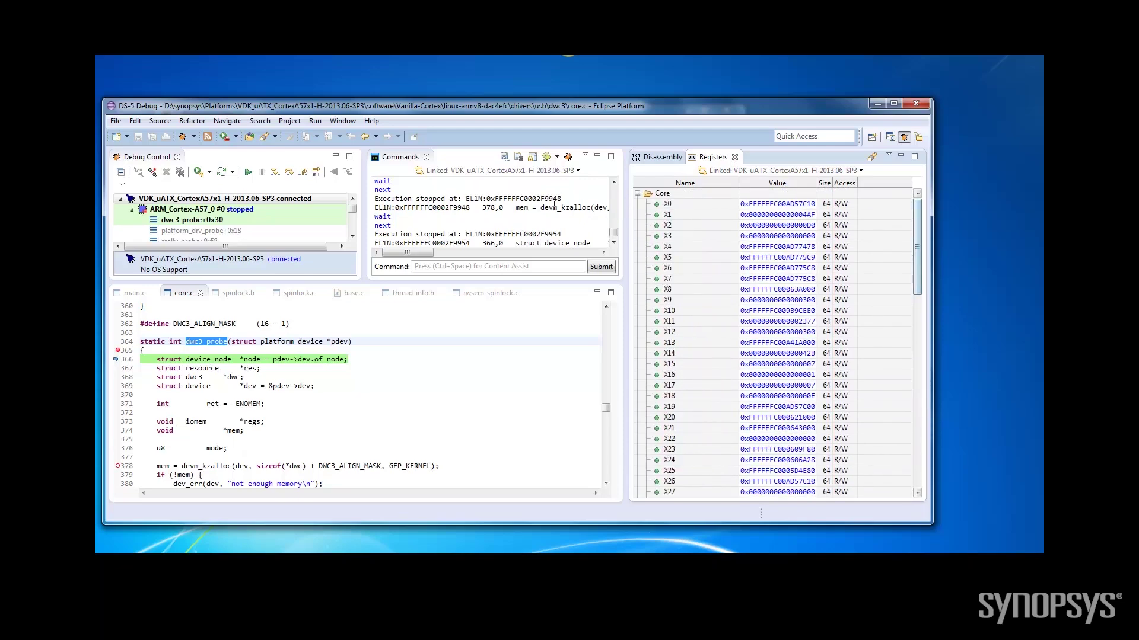
left_click(249, 173)
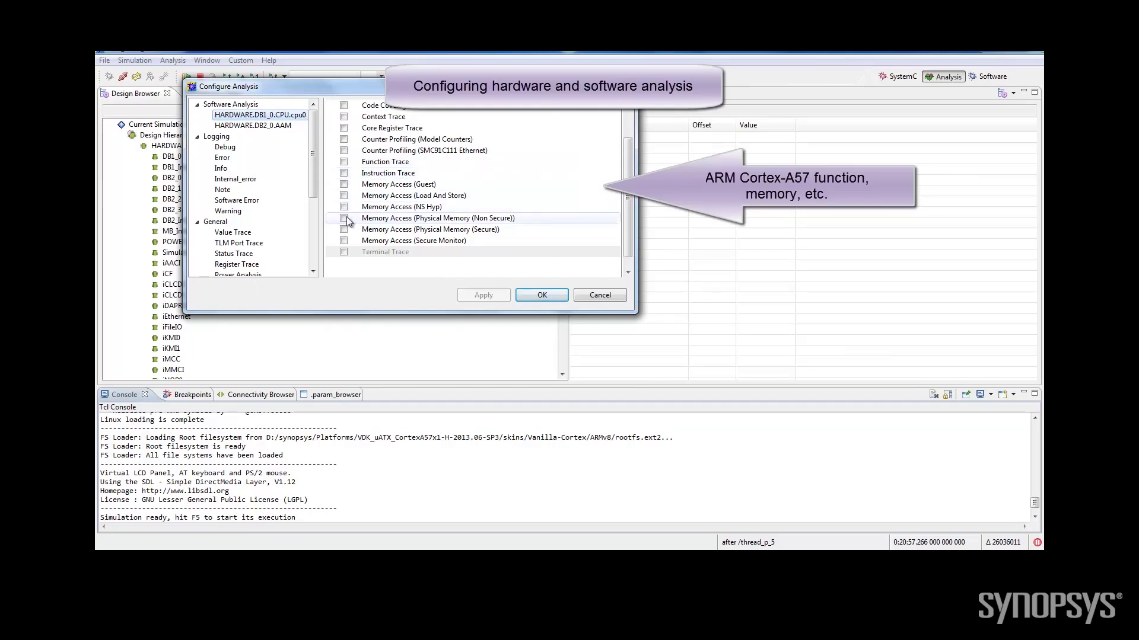
Enable Value Trace in Configure Analysis and filter its signals by 'USB3'
scroll(313, 211, "down", 3)
left_click(248, 158)
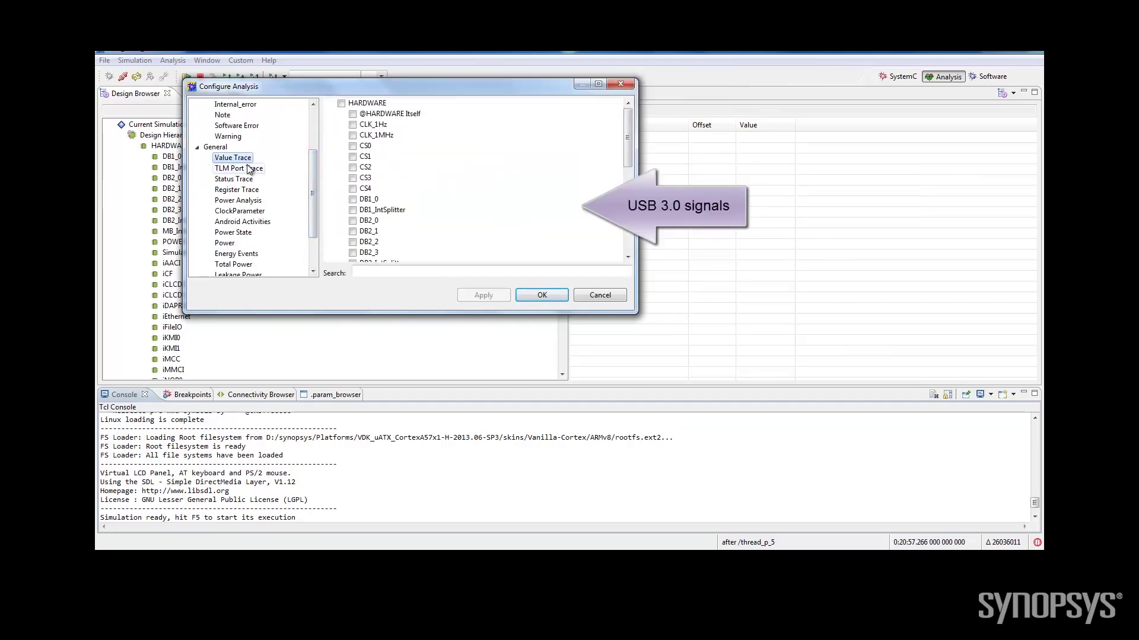
type("USB3")
scroll(418, 218, "down", 2)
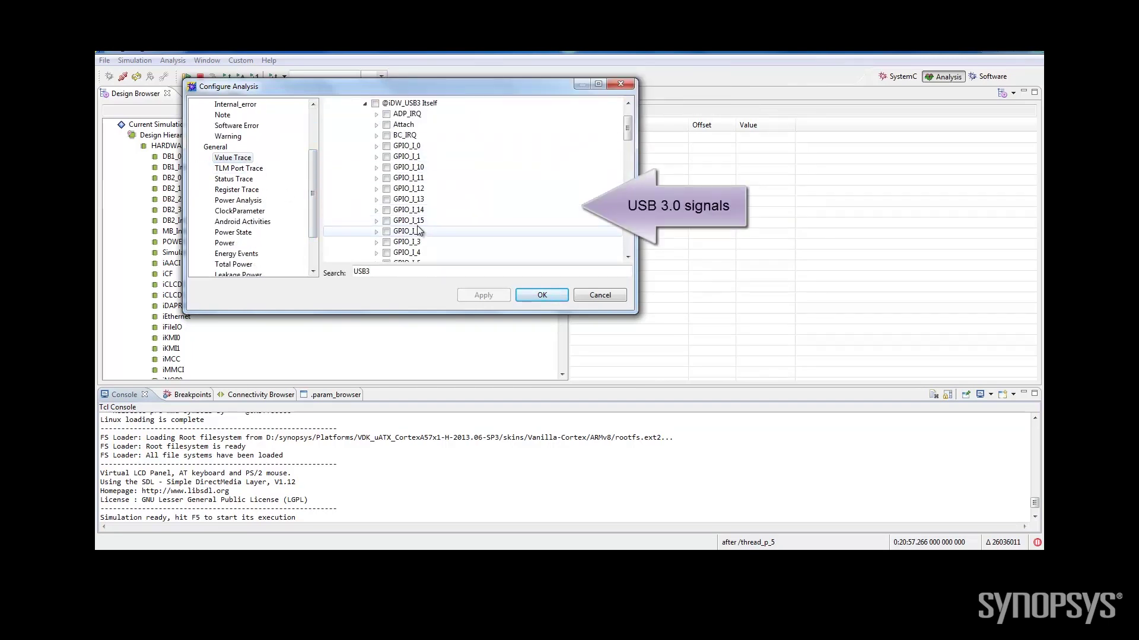
Enable Register Trace for the registers under DB2_1 > IDW_USB3
left_click(254, 190)
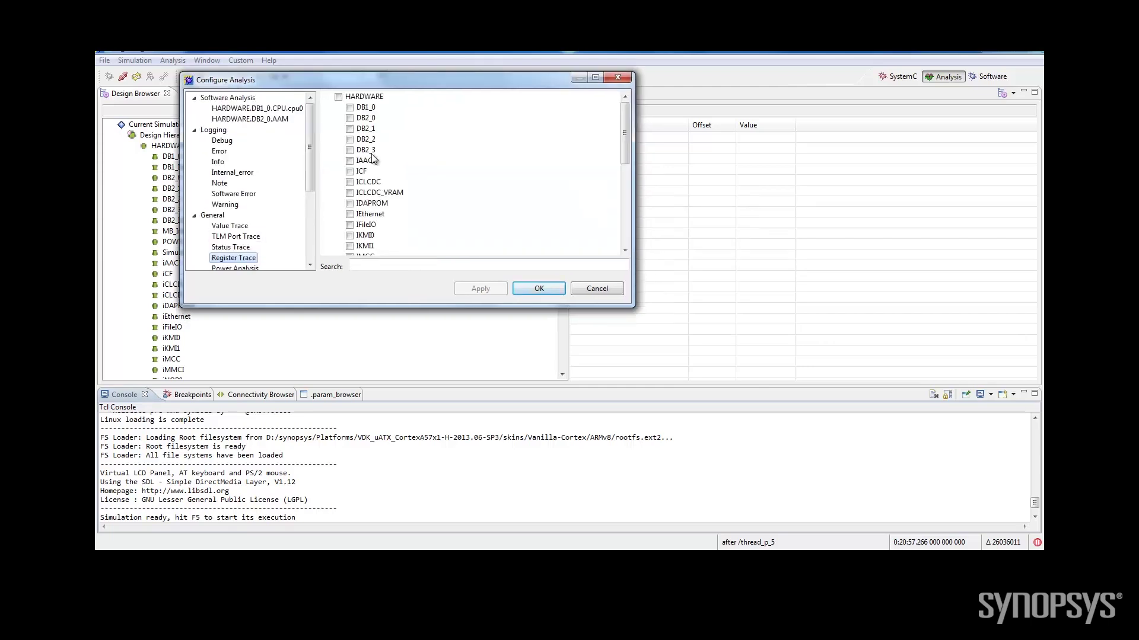
left_click(340, 129)
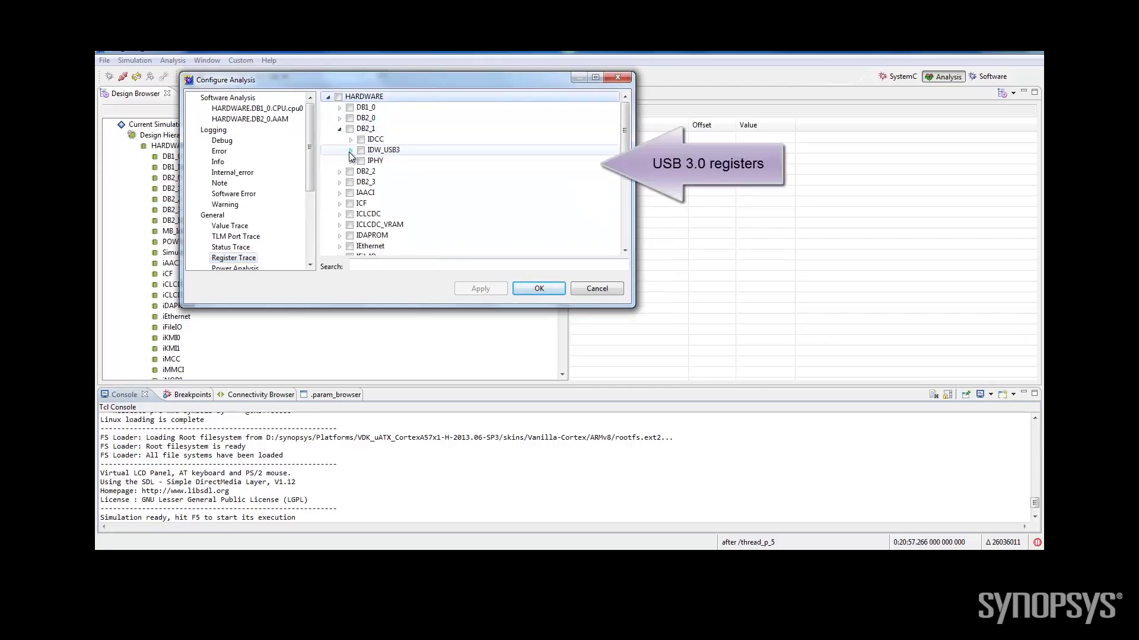
left_click(351, 150)
left_click(372, 161)
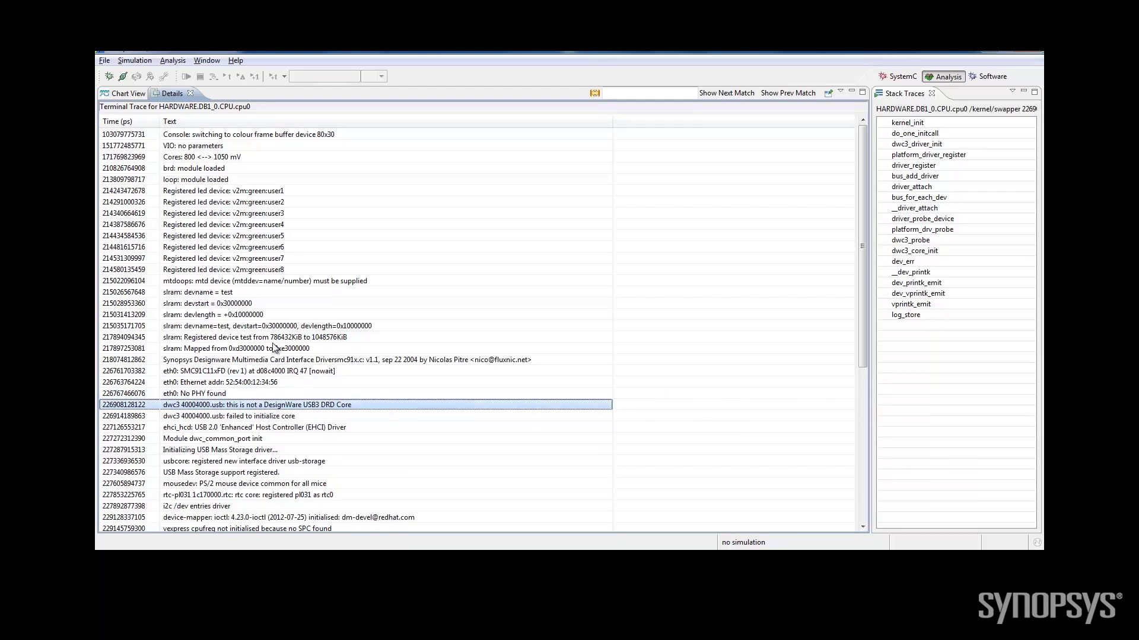
Switch to Chart View to see function, memory access and USB3 register traces at the error
left_click(126, 93)
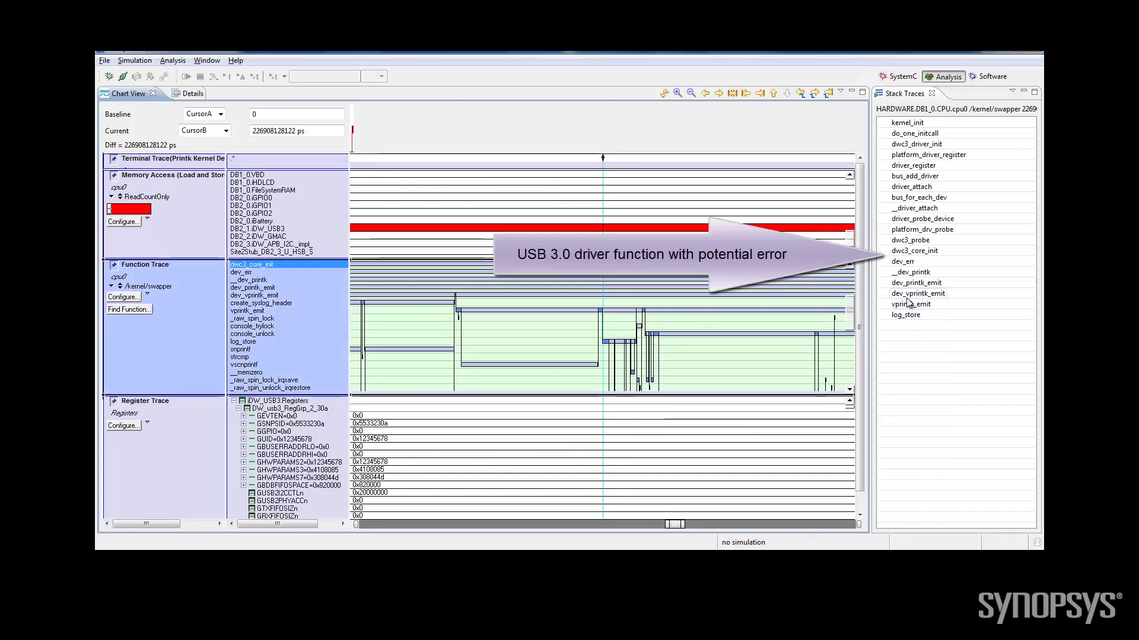
Open dwc3_core_init's source, mark the GSNPSID read and ID check, then inspect the GGPIO access in Chart View
double_click(913, 250)
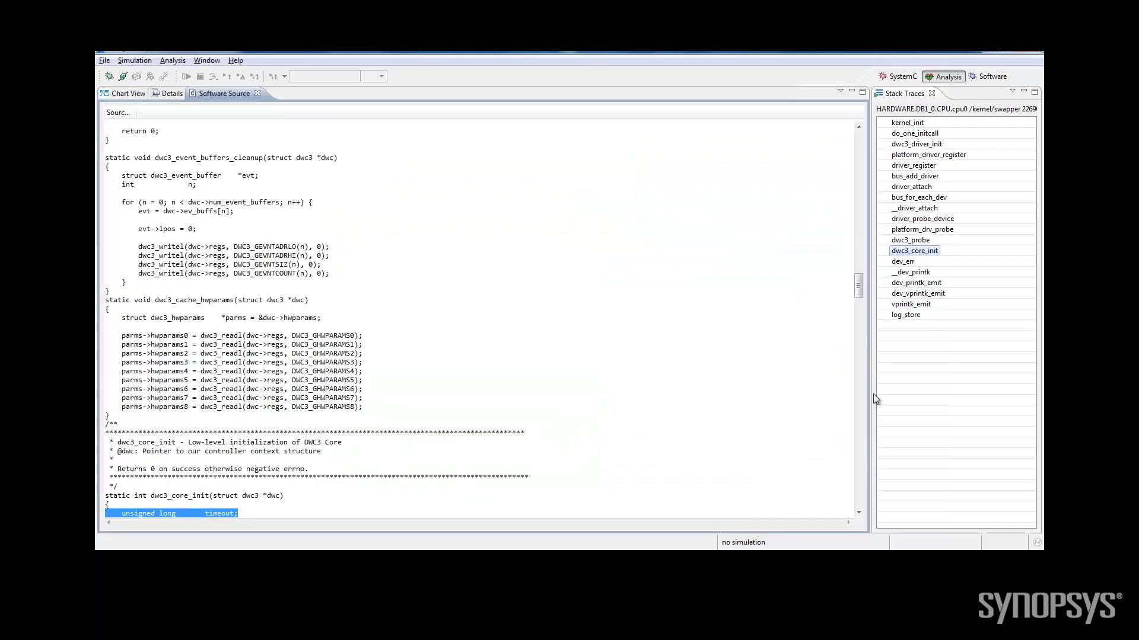
left_click_drag(860, 511, 860, 512)
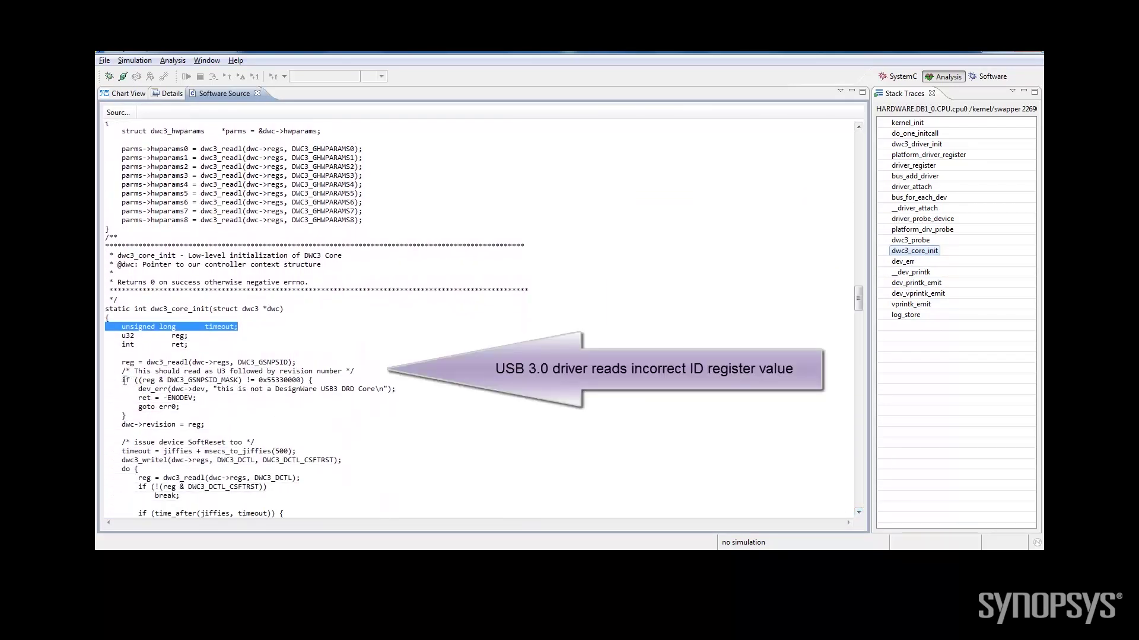
left_click_drag(238, 363, 289, 363)
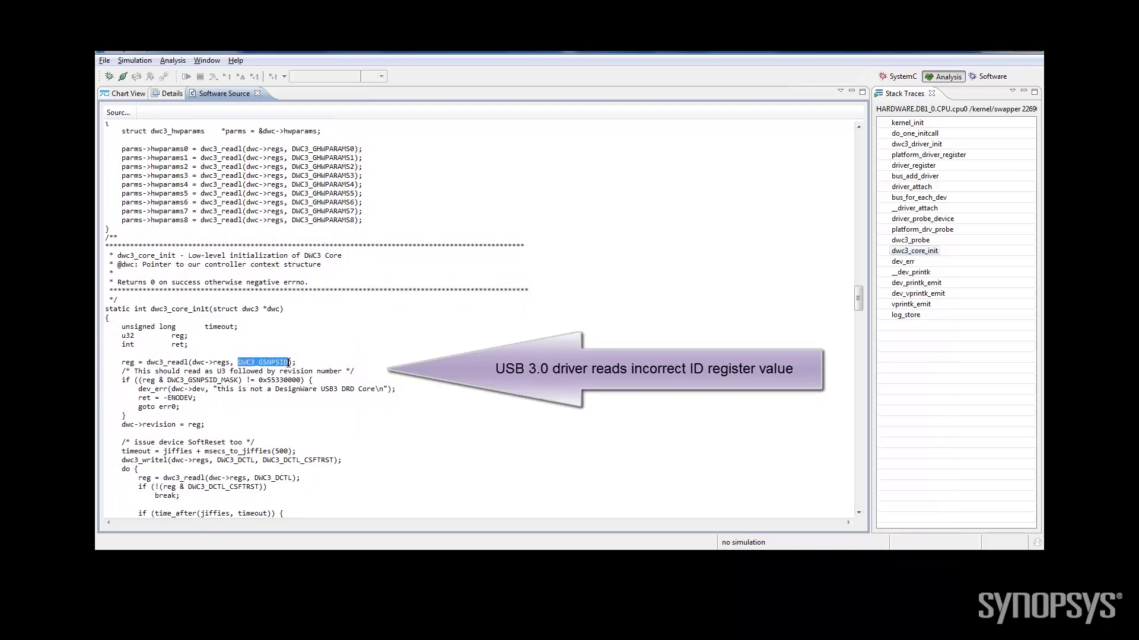
left_click_drag(121, 381, 396, 389)
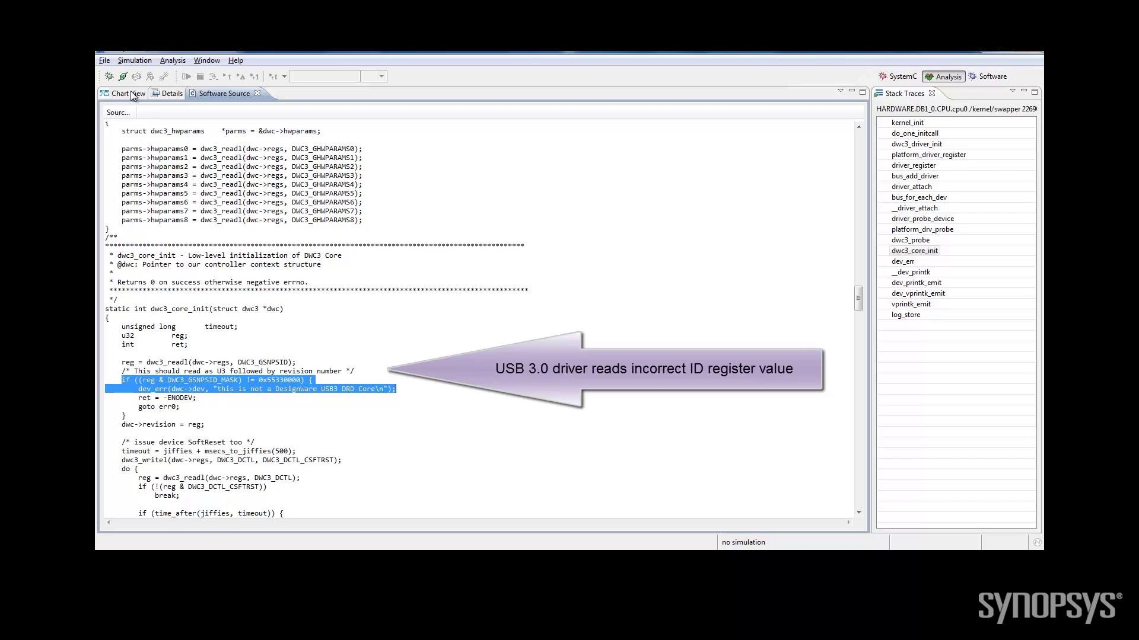
left_click(129, 94)
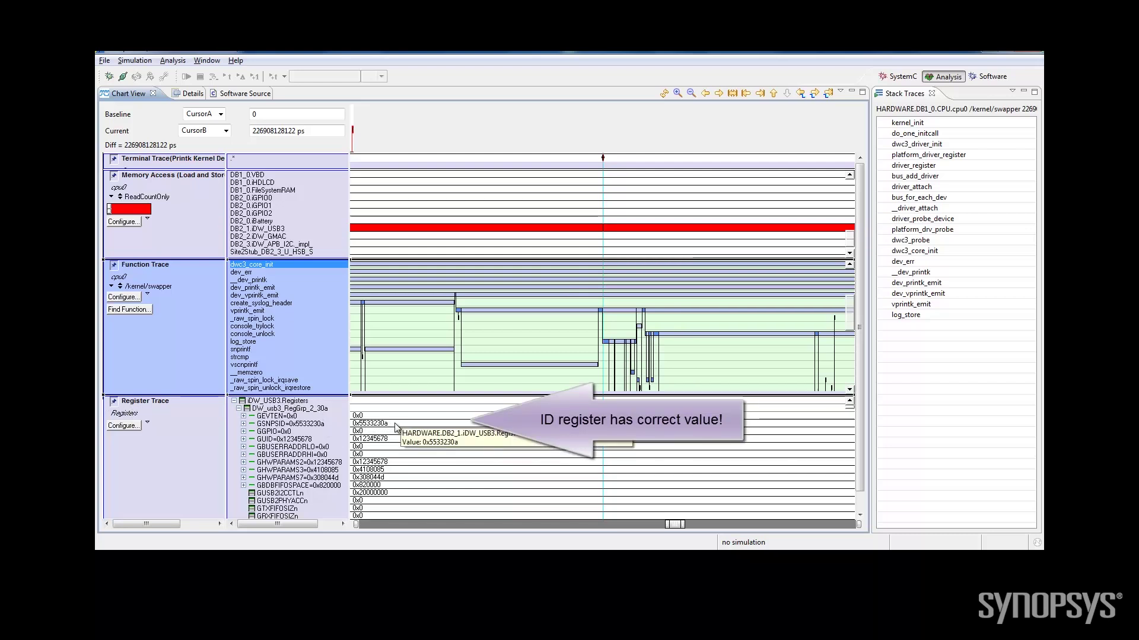
left_click(691, 94)
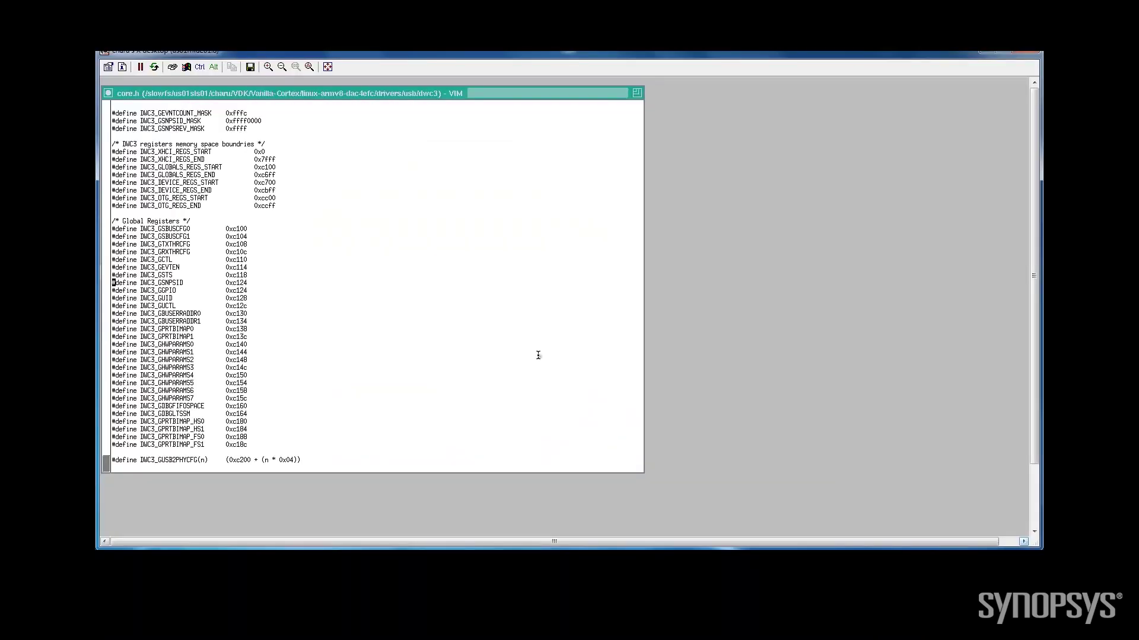
Change DWC3_GSNPSID in core.h to 0xc120, save it, and rebuild with ./3-build.sh
key("j")
key("dollar")
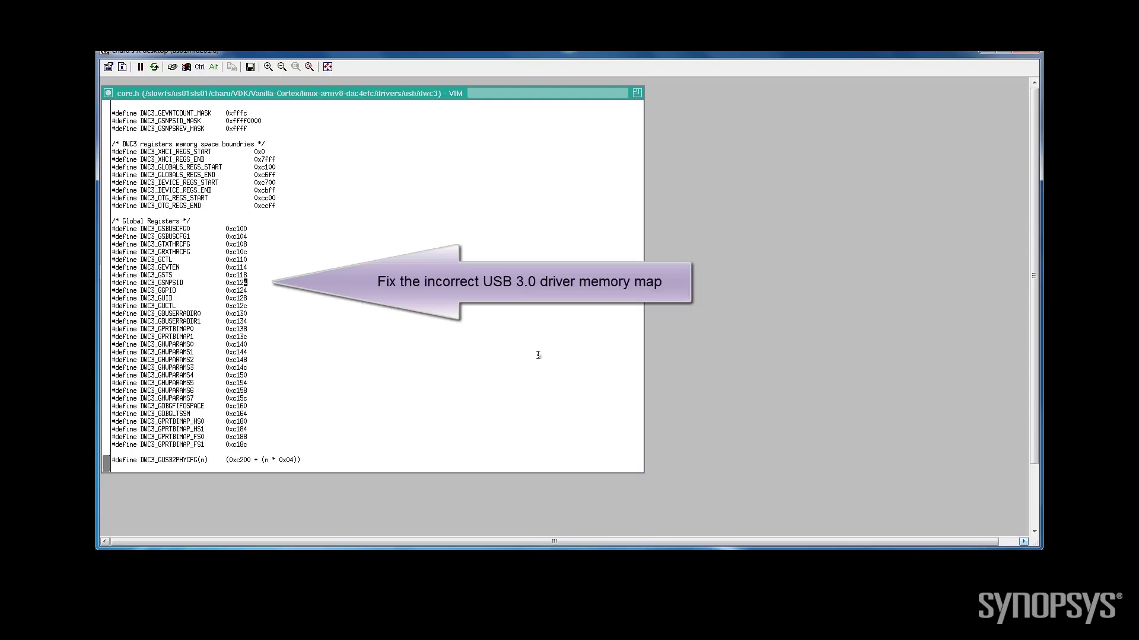
key("r")
key("0")
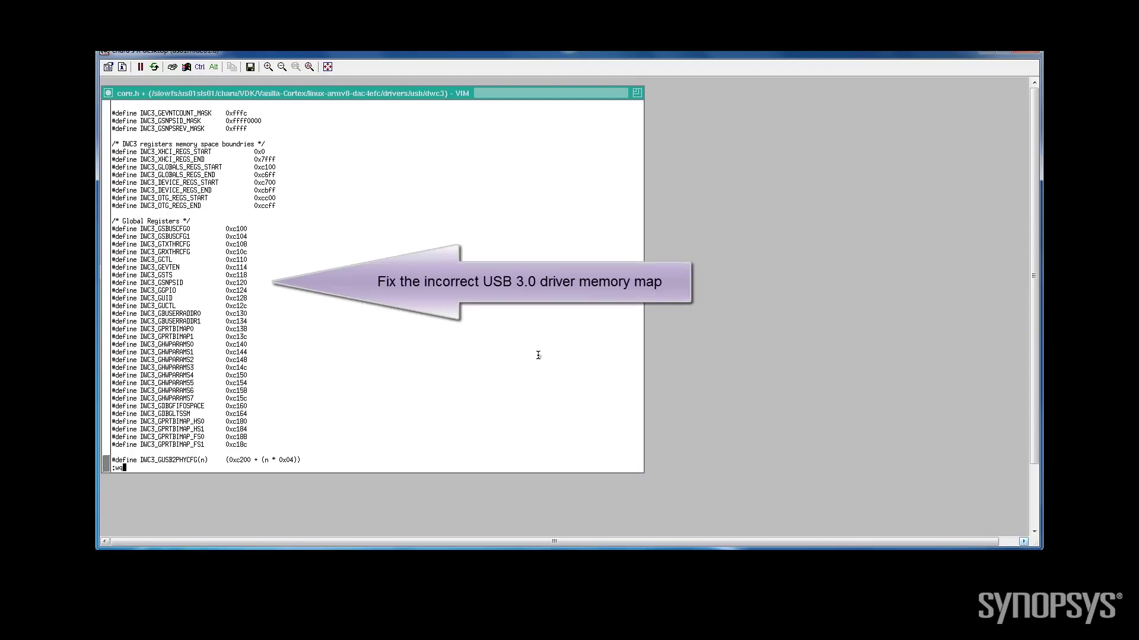
key("Return")
type("./")
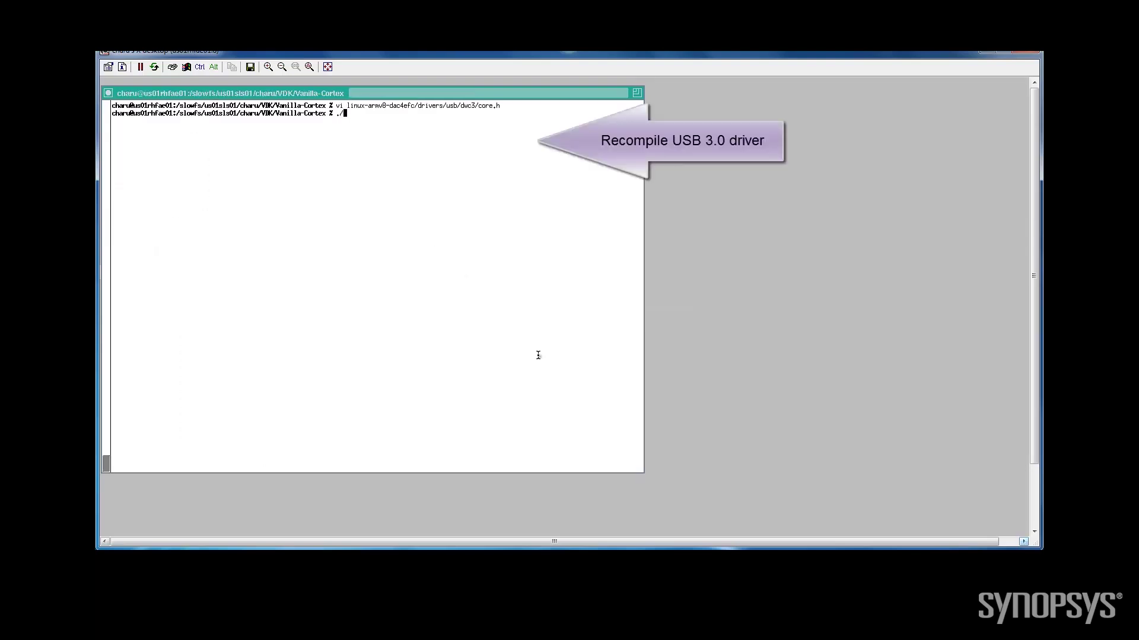
type("3-build.sh")
key("Return")
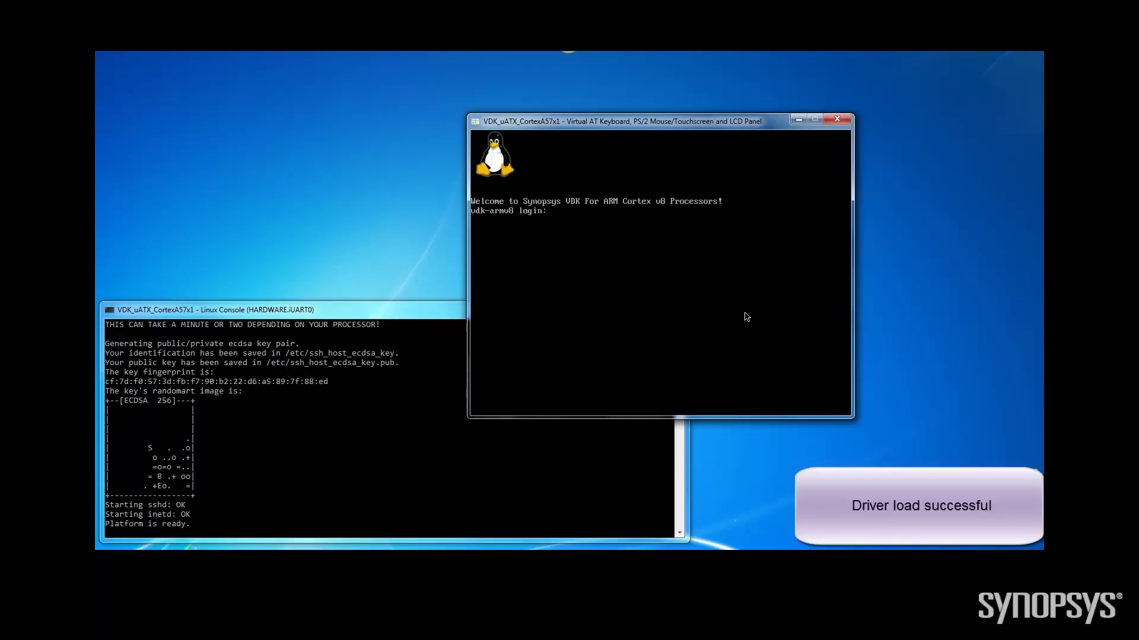
Log in as root and run start_dwusb3_filestorage, which now loads g_mass_storage
type("root")
key("BackSpace")
key("Tab")
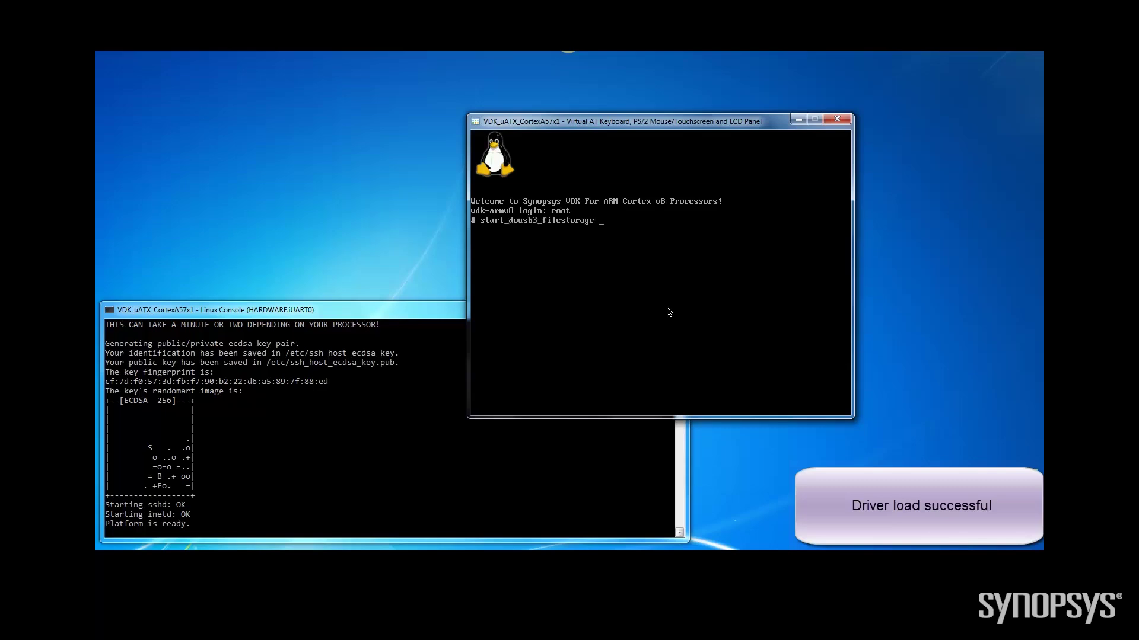
key("Return")
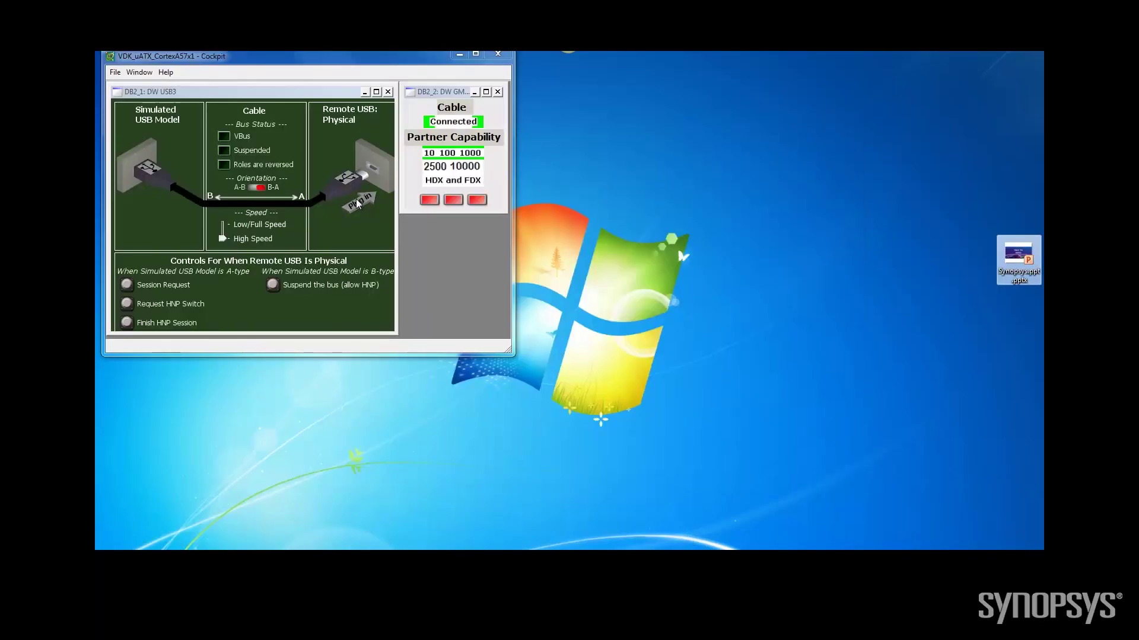
Plug in the virtual USB cable, open Removable Disk (F:), and copy Synopsys.ppt.pptx from the desktop
left_click(358, 205)
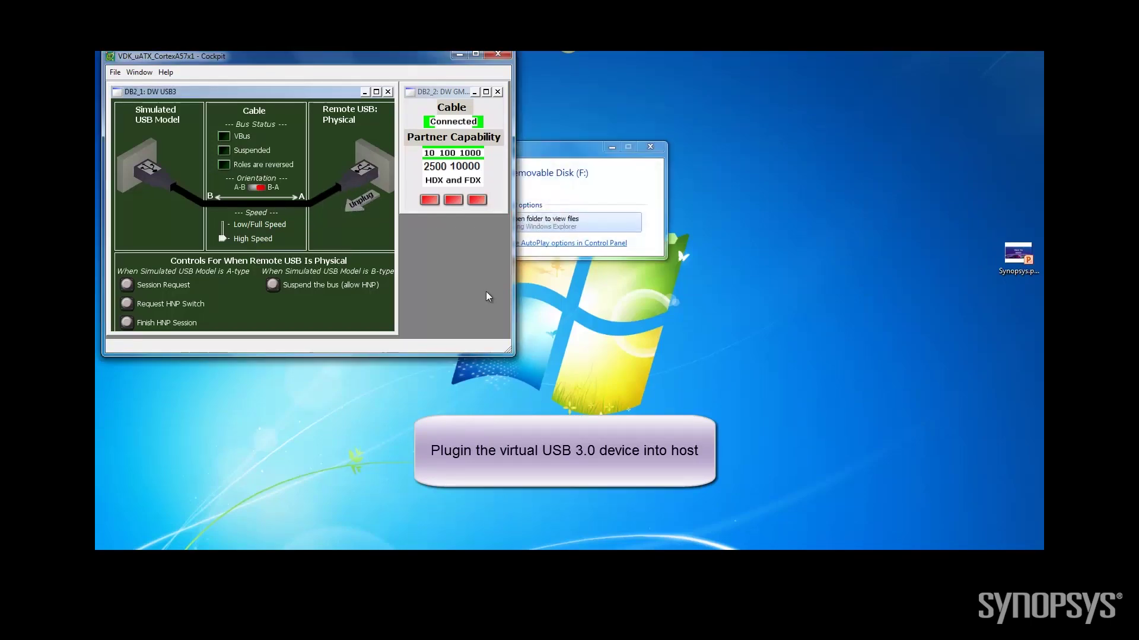
left_click(546, 232)
right_click(1008, 258)
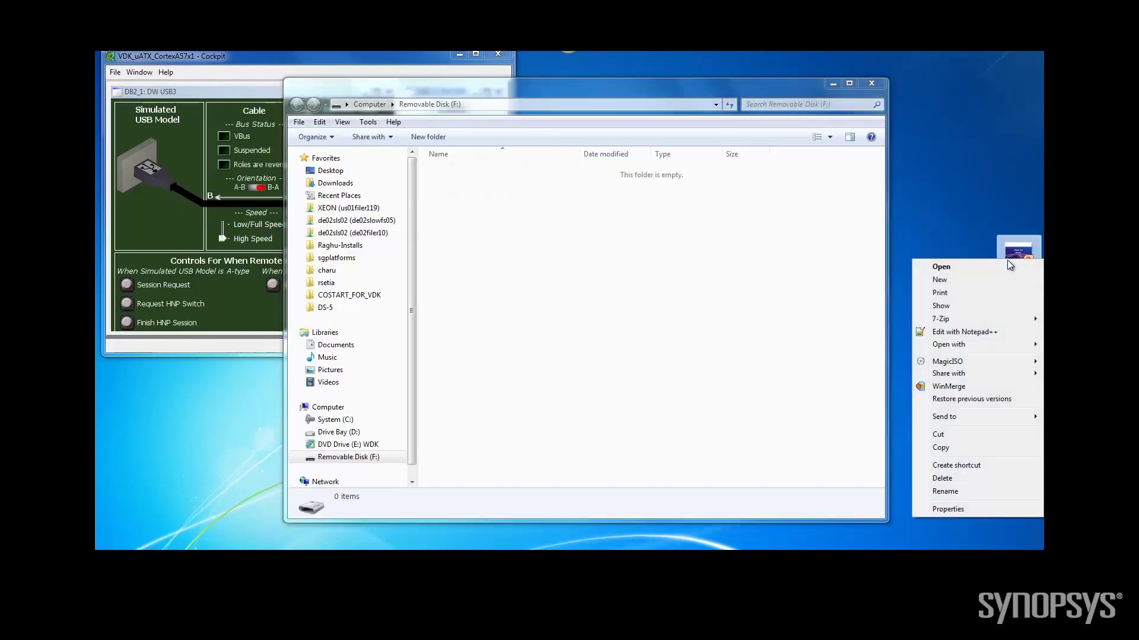
left_click(948, 449)
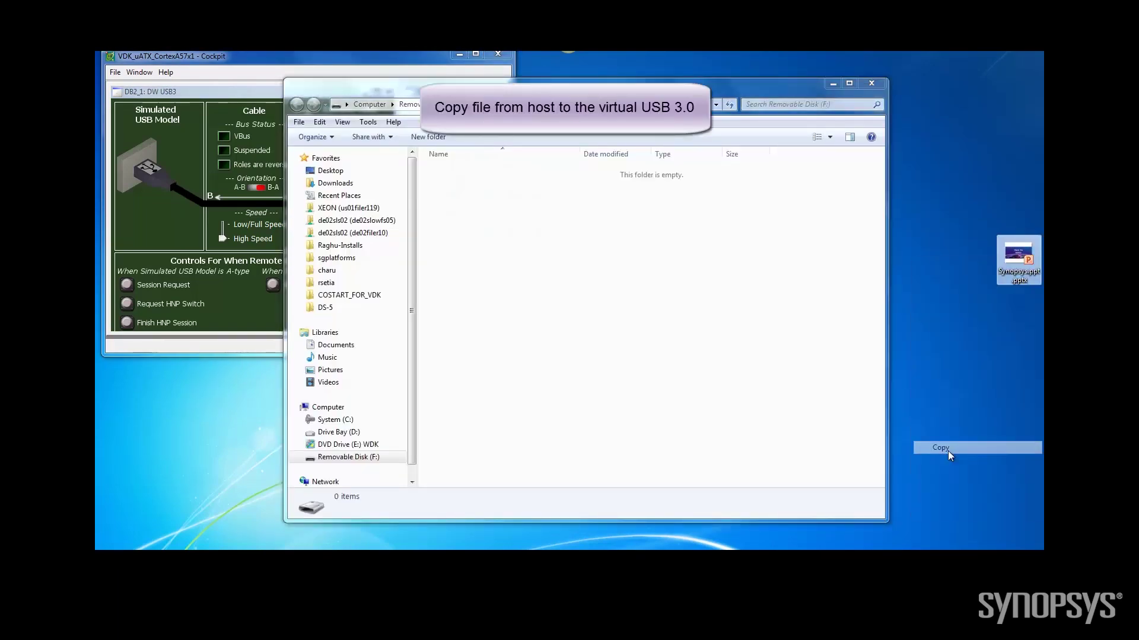
Paste Synopsys.ppt.pptx onto Removable Disk (F:) and open it in PowerPoint
right_click(657, 352)
left_click(688, 432)
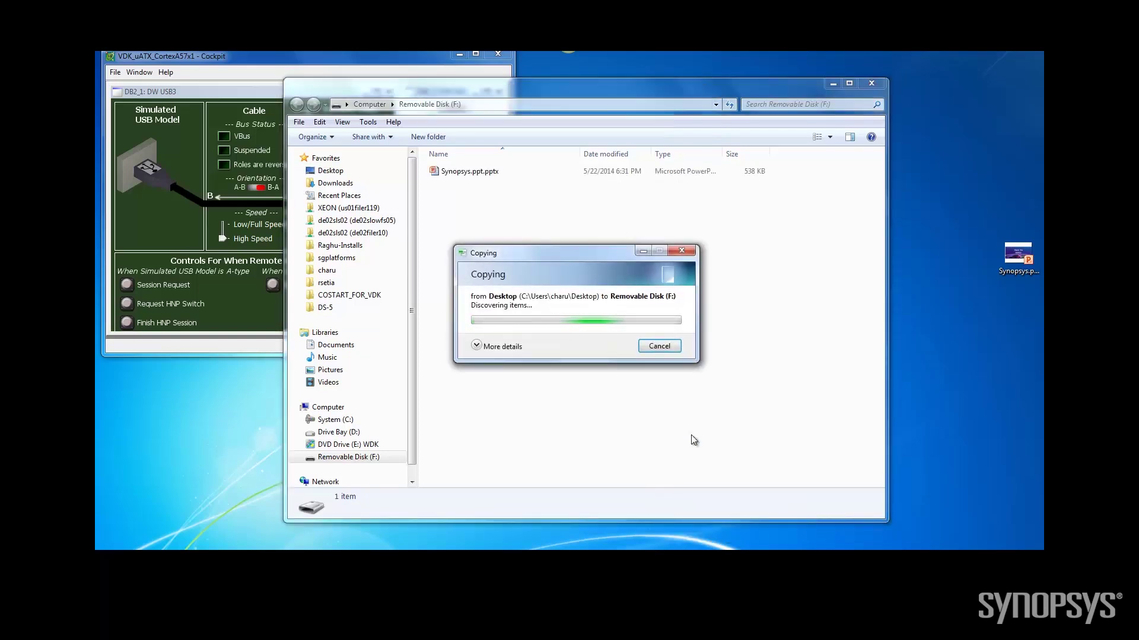
double_click(469, 172)
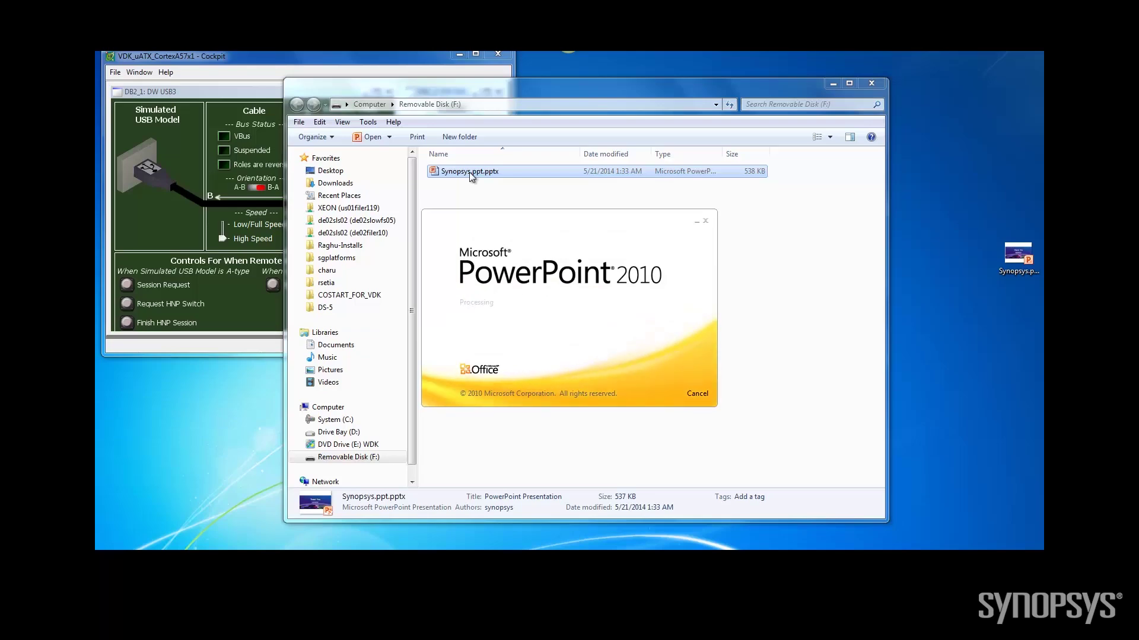